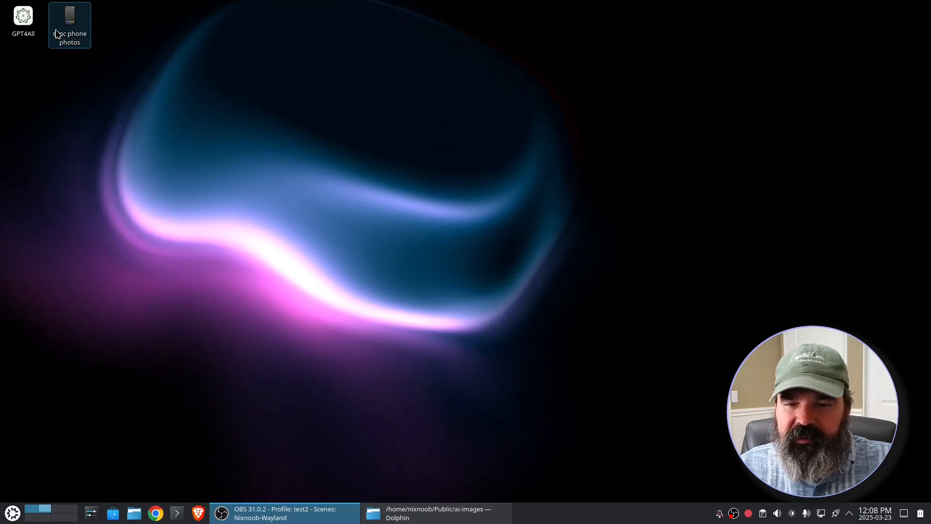
# - Create a new Link to Application entry on the desktop and name it test
pyautogui.rightClick(144, 67)
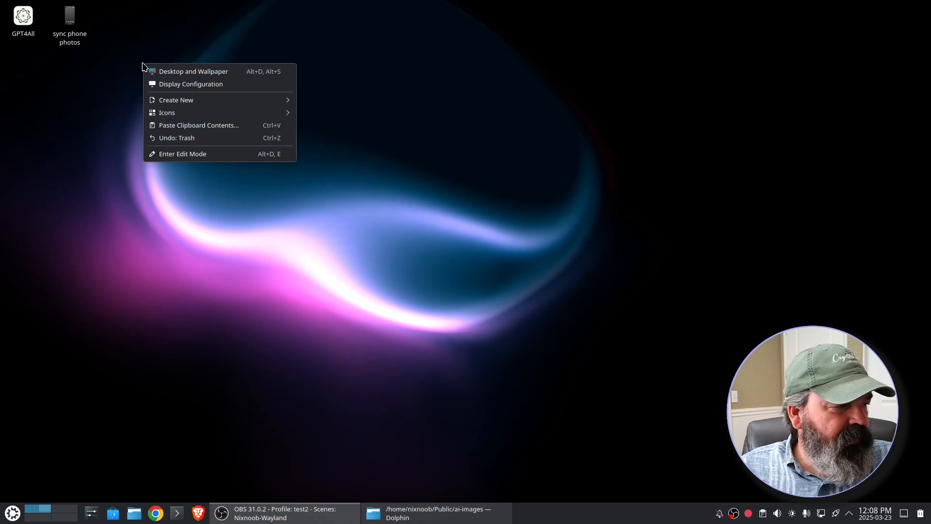
pyautogui.moveTo(180, 99)
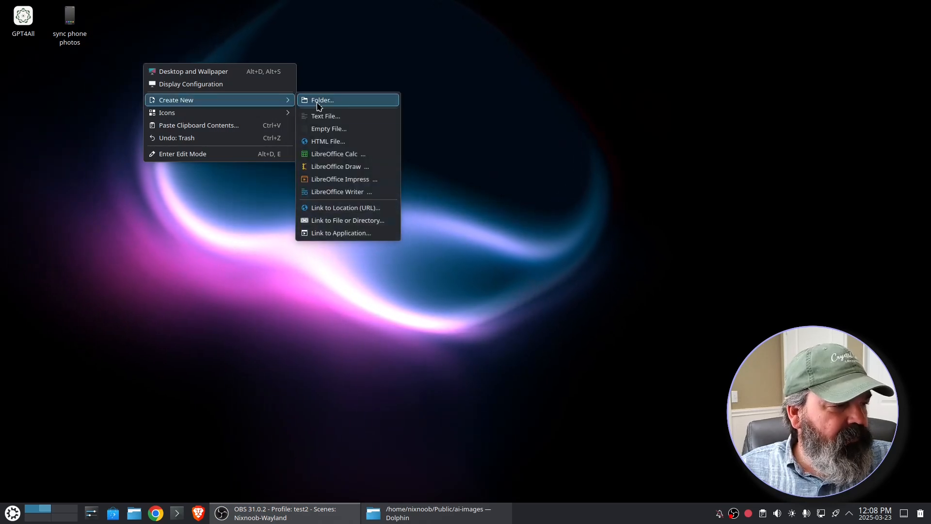
pyautogui.click(375, 232)
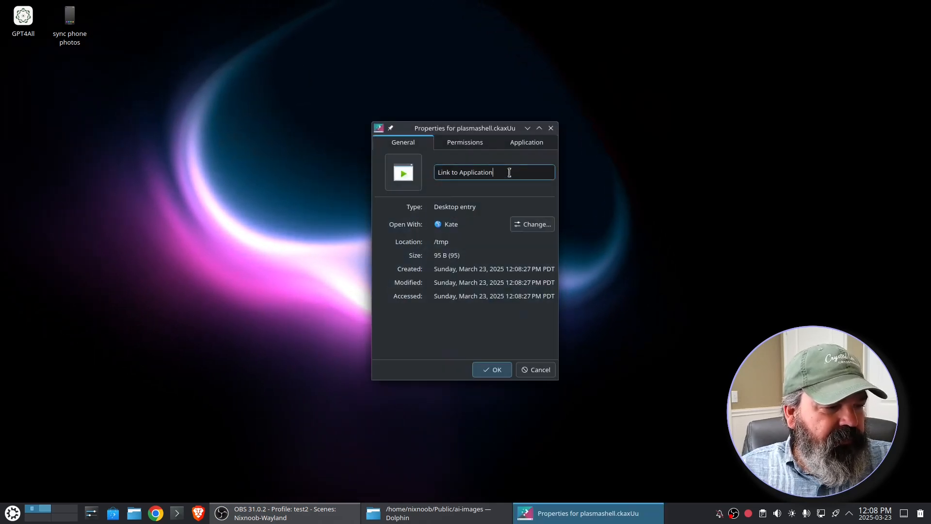
pyautogui.moveTo(509, 173); pyautogui.dragTo(401, 177)
pyautogui.write('test')
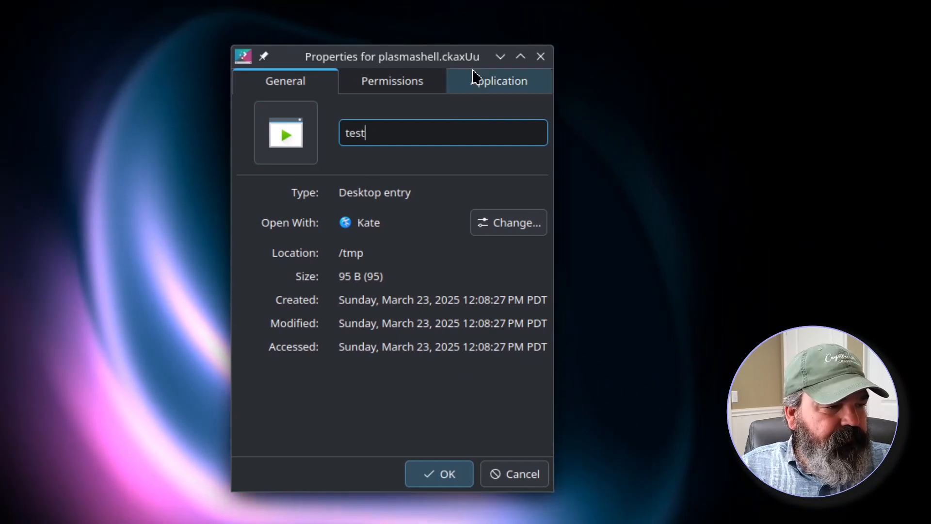
# - Set the application's name to Test in the entry's application settings
pyautogui.click(504, 85)
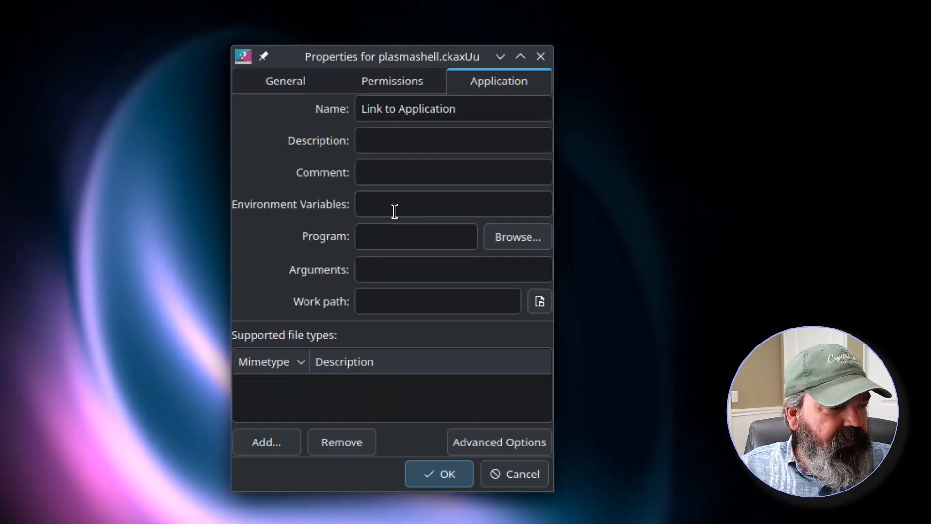
pyautogui.click(503, 110)
pyautogui.moveTo(503, 110); pyautogui.dragTo(350, 104)
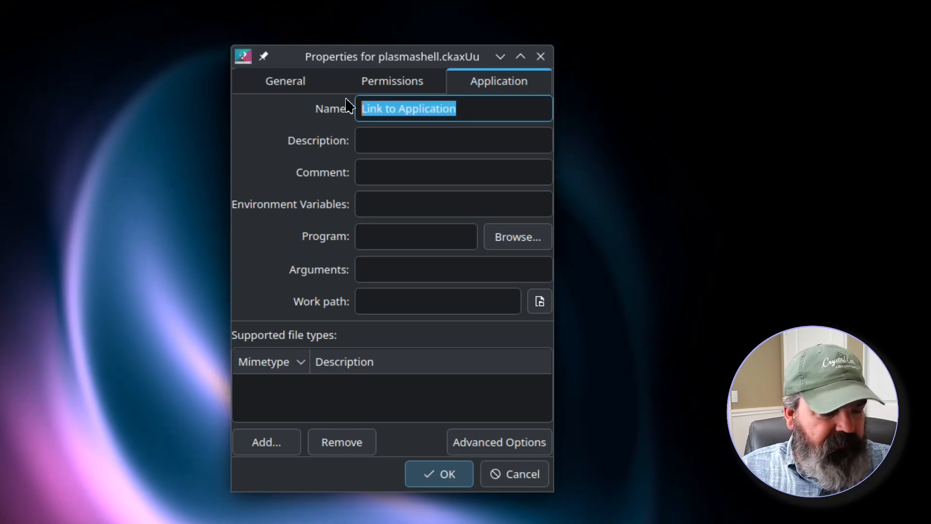
pyautogui.write('Test')
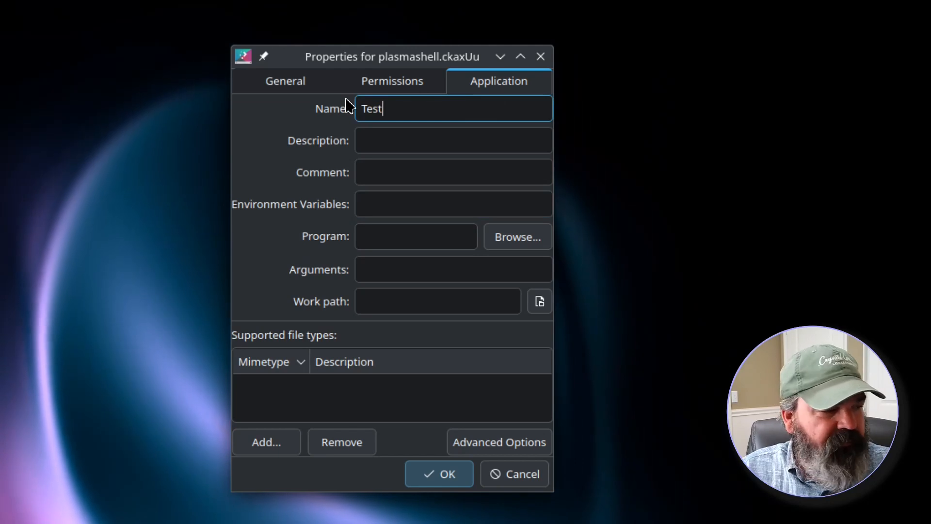
# - Set the program to echo with the argument %f
pyautogui.click(382, 237)
pyautogui.write('echo')
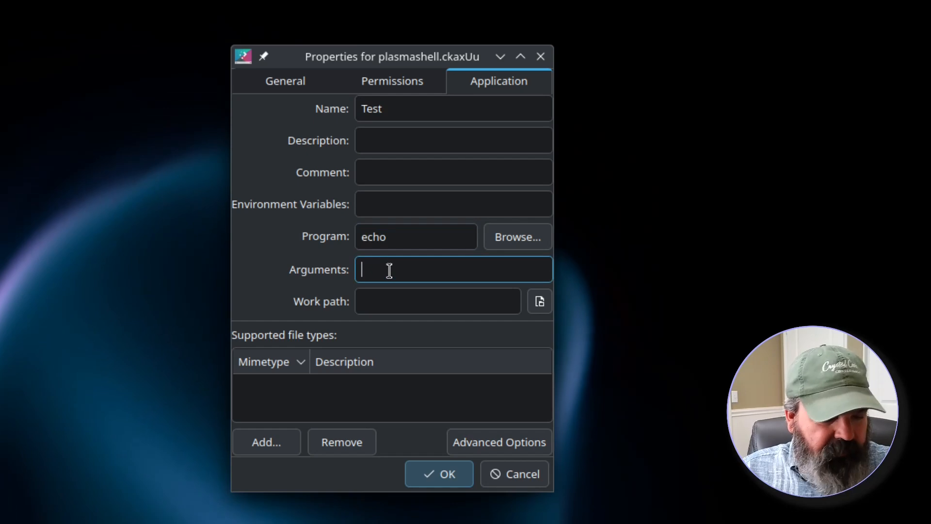
pyautogui.write('%f')
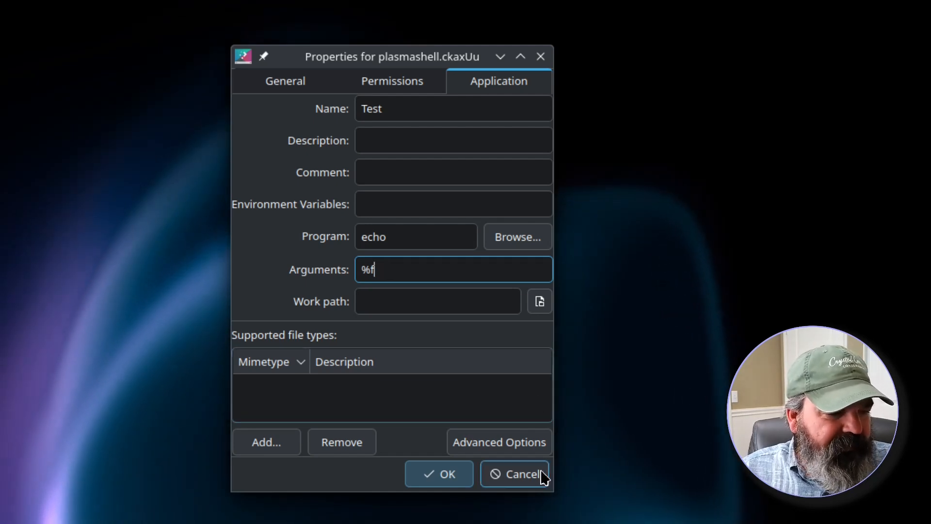
# - Enable running in a terminal that stays open after the command exits, and save the launcher
pyautogui.click(507, 450)
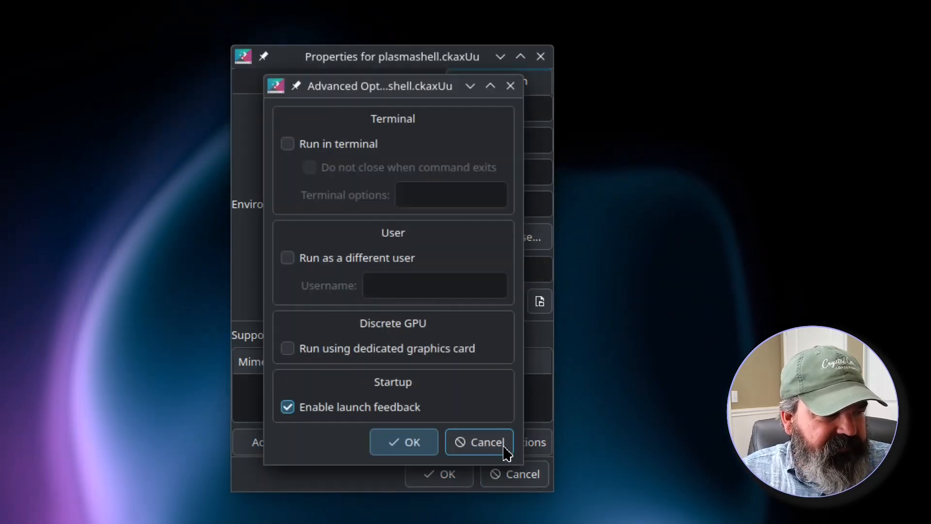
pyautogui.click(288, 145)
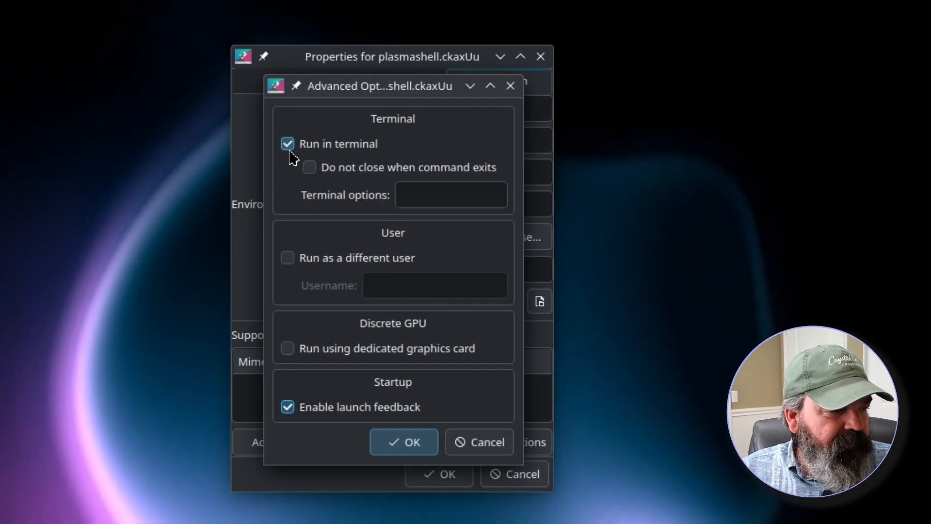
pyautogui.click(309, 168)
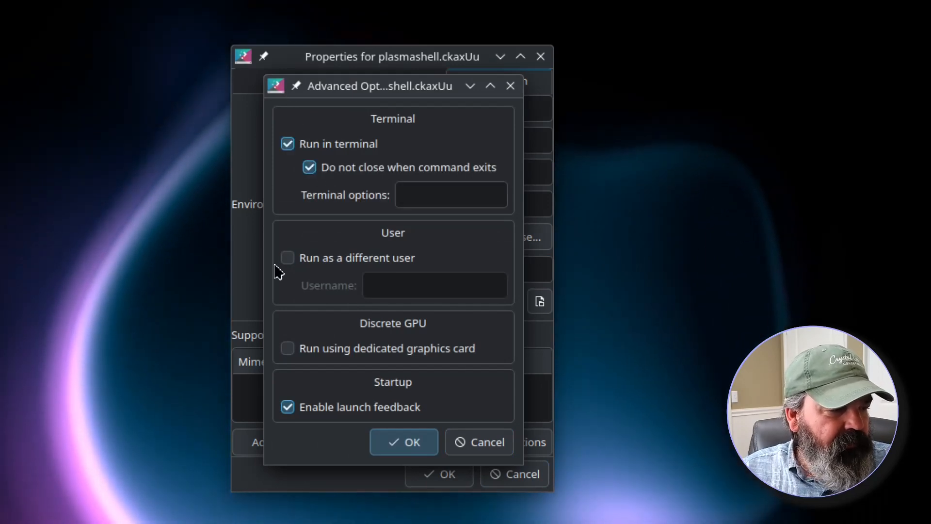
pyautogui.click(387, 444)
pyautogui.click(456, 480)
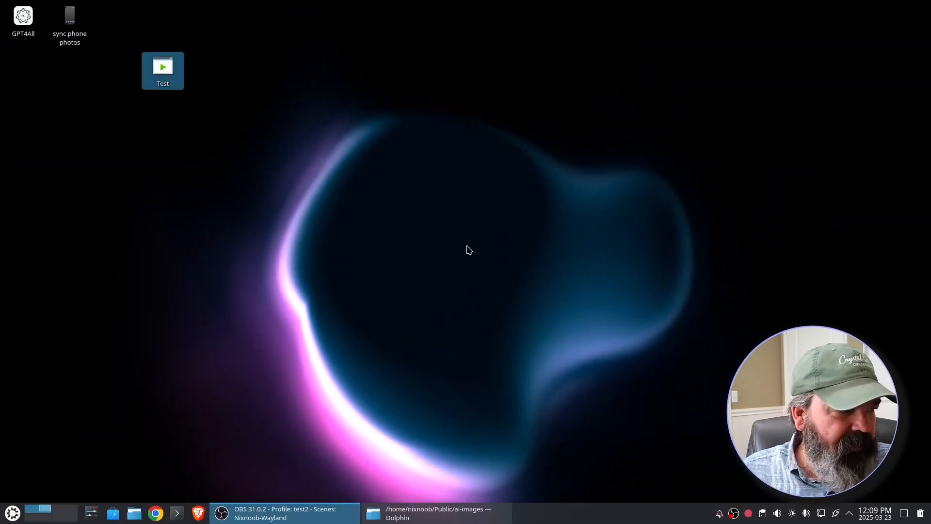
# - Test the launcher by dropping the image ComfyUI_00474_.png onto it, then close the terminal window
pyautogui.click(433, 509)
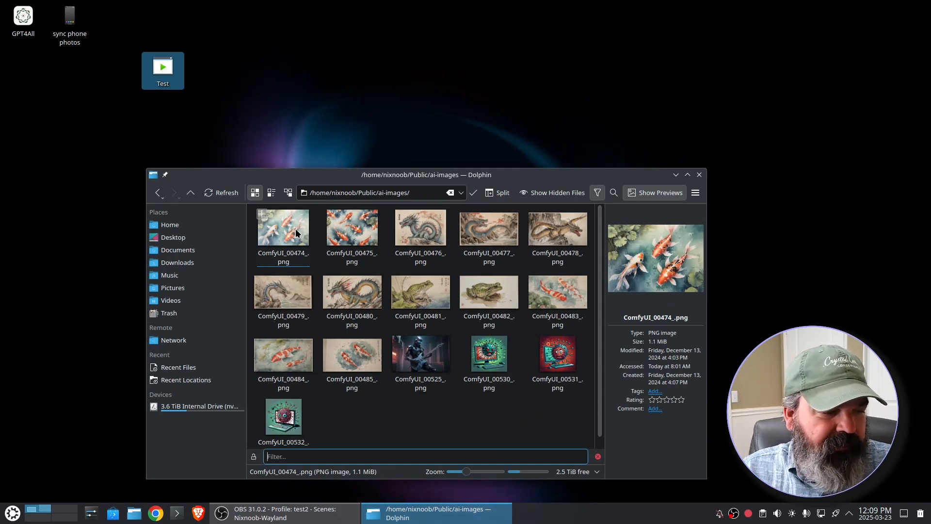
pyautogui.moveTo(297, 233); pyautogui.dragTo(170, 68)
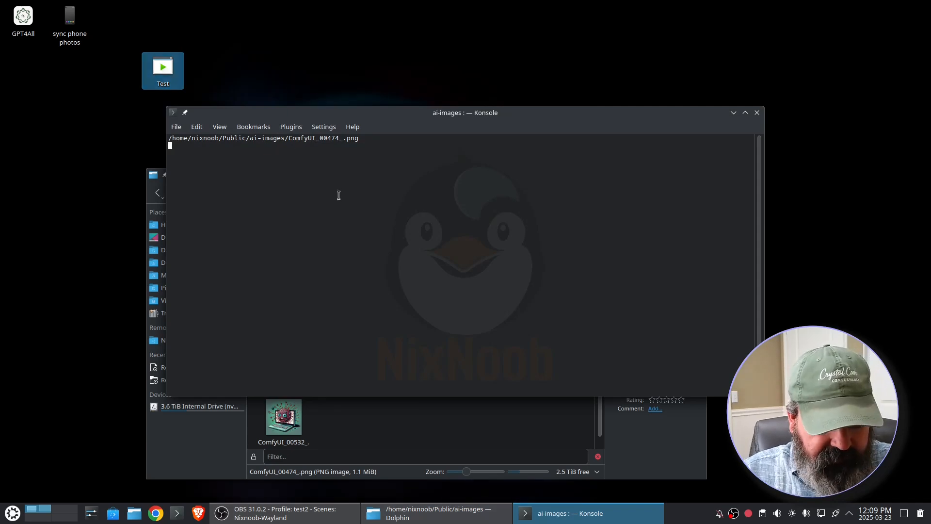
pyautogui.hotkey('ctrl', '+')
pyautogui.hotkey('ctrl', '+')
pyautogui.hotkey('ctrl', '+')
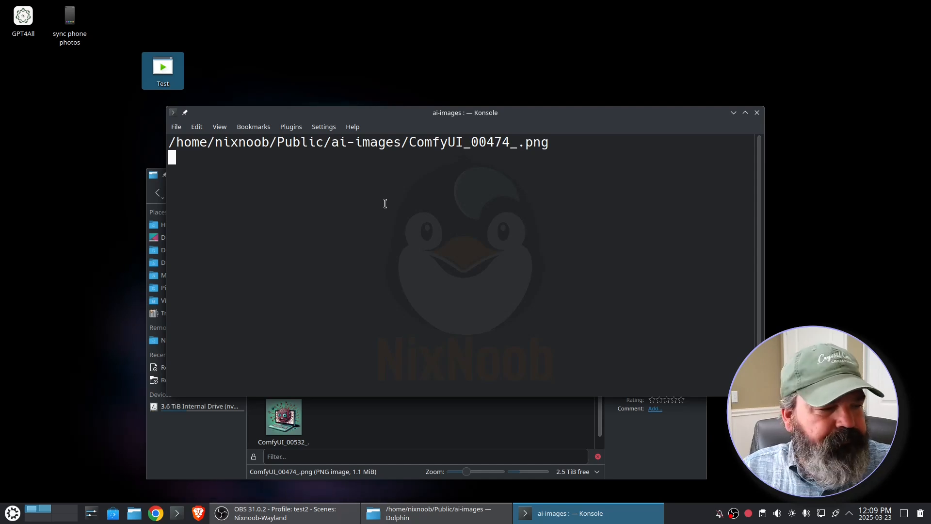
pyautogui.click(757, 113)
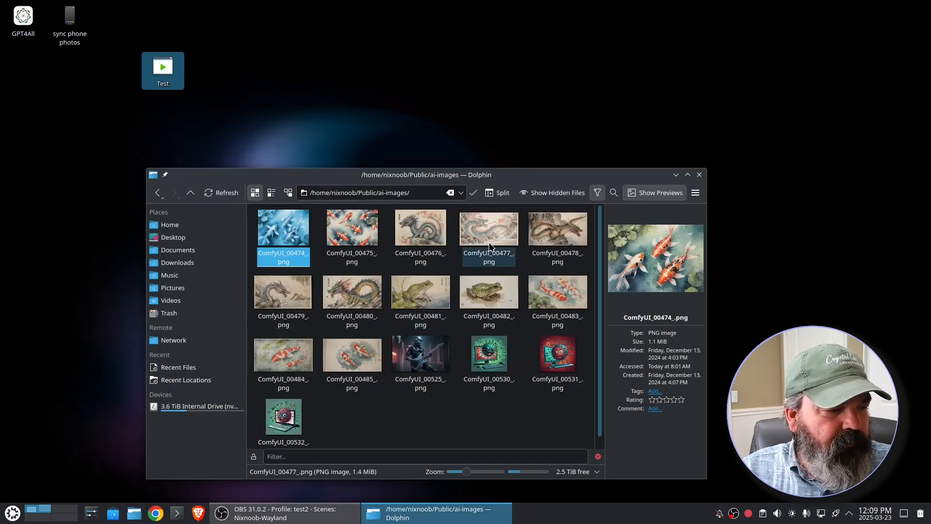
# - Drop three selected images onto the launcher at once, then close the three terminal windows
pyautogui.keyDown('shift'); pyautogui.click(423, 228); pyautogui.keyUp('shift')
pyautogui.moveTo(424, 229); pyautogui.dragTo(172, 72)
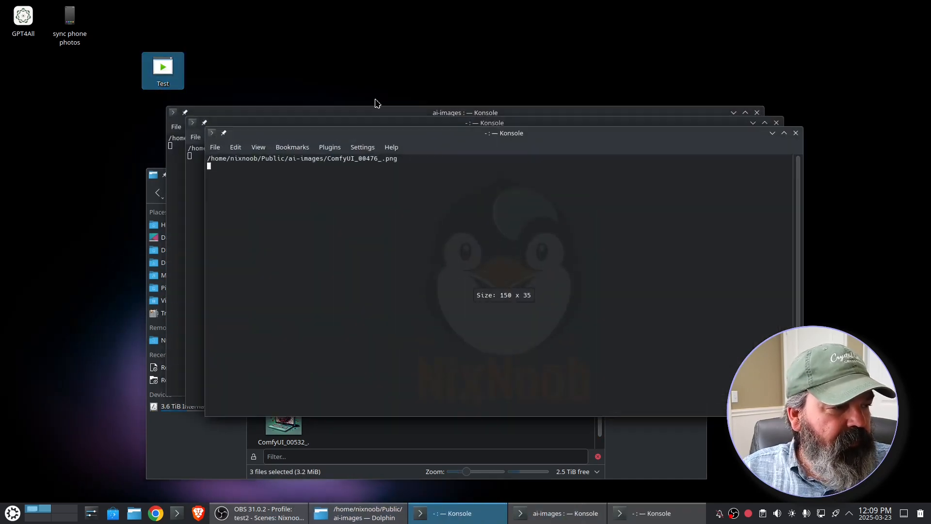
pyautogui.moveTo(441, 138); pyautogui.dragTo(469, 203)
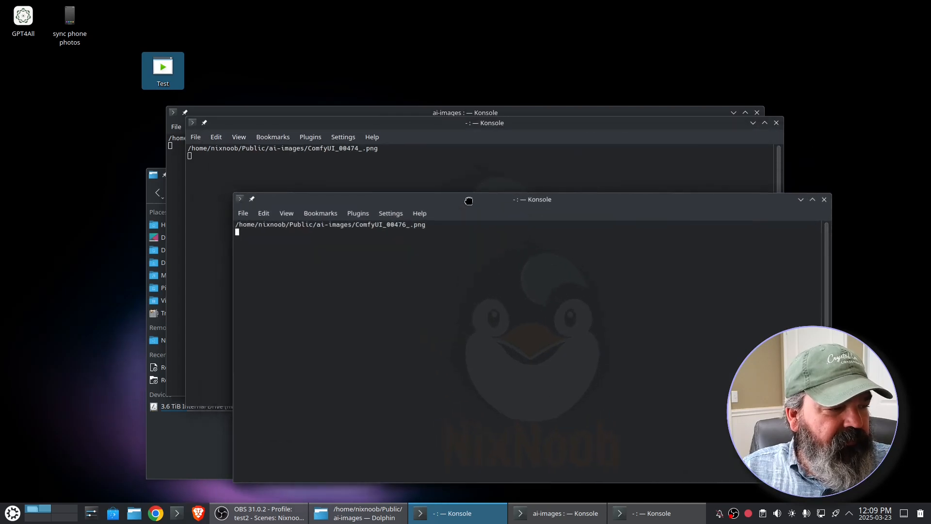
pyautogui.click(824, 199)
pyautogui.click(776, 122)
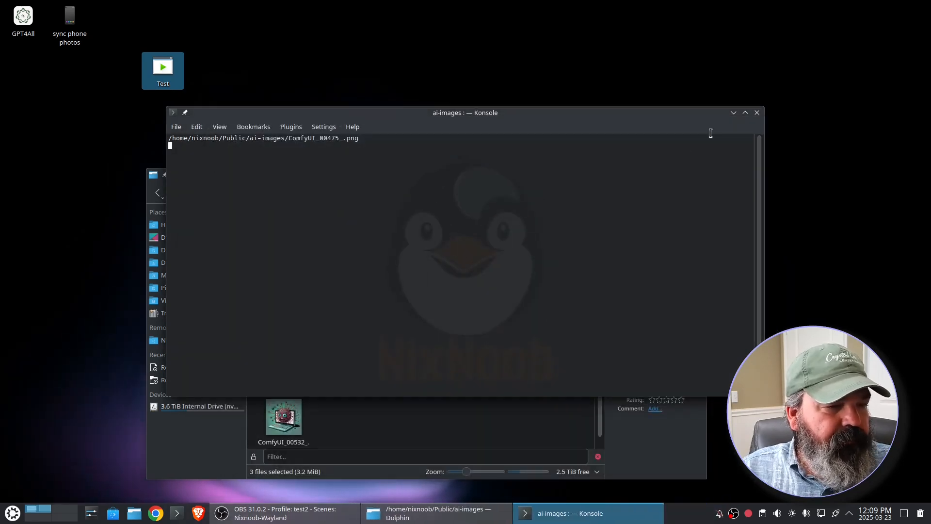
pyautogui.click(759, 113)
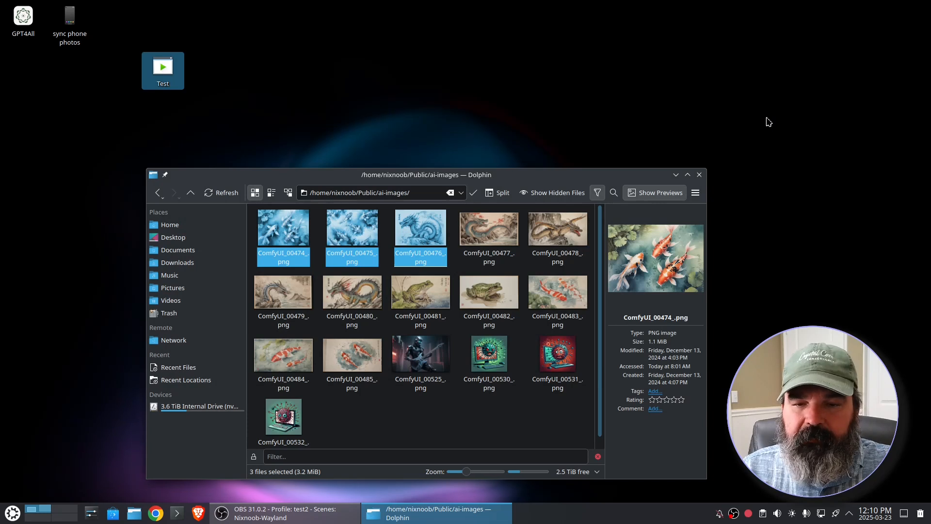
# - Open the launcher's properties and change its icon to the kimagemap image icon
pyautogui.rightClick(163, 84)
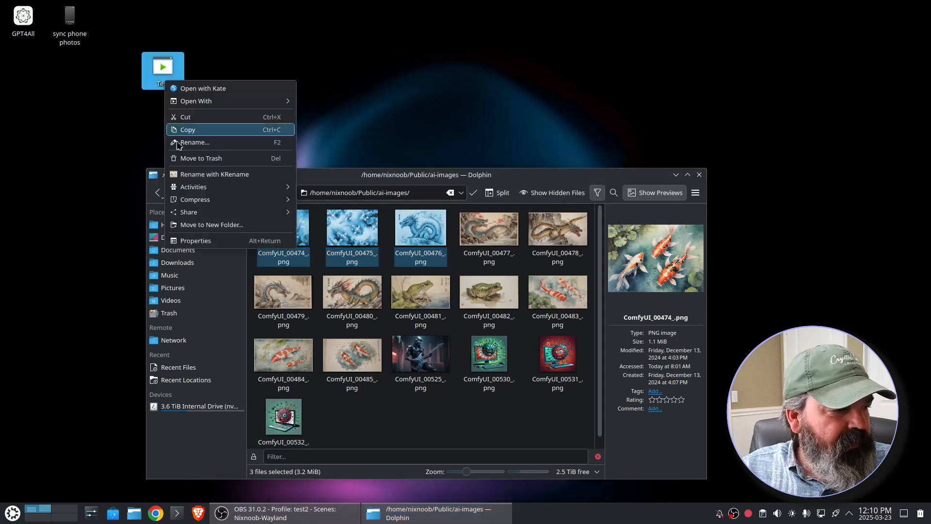
pyautogui.click(206, 239)
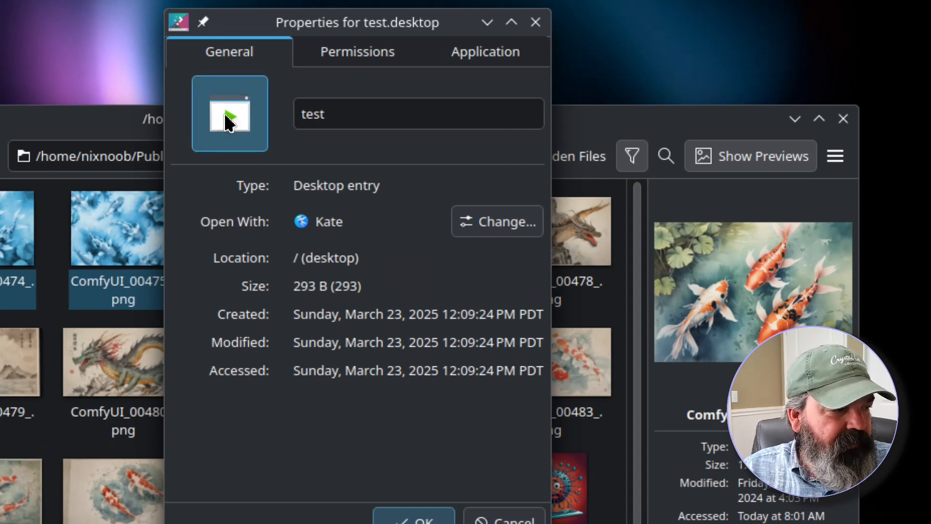
pyautogui.click(228, 146)
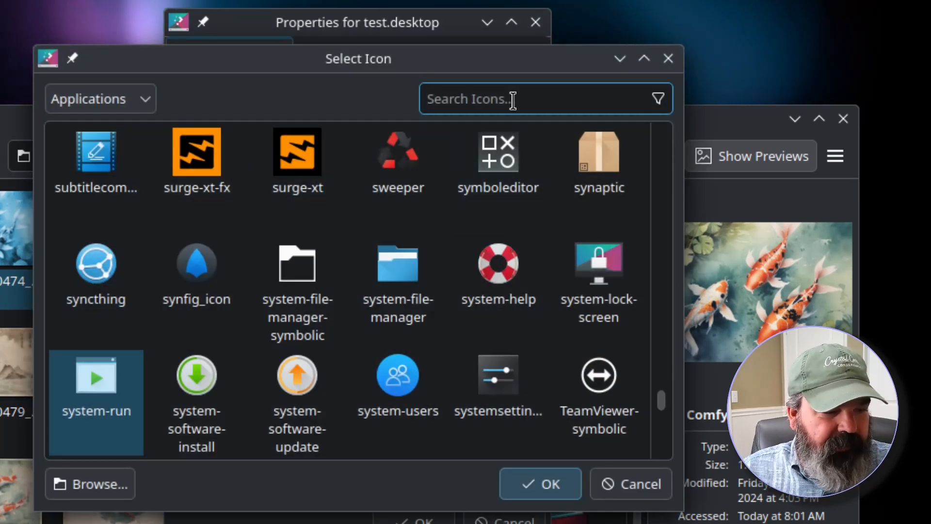
pyautogui.write('pic')
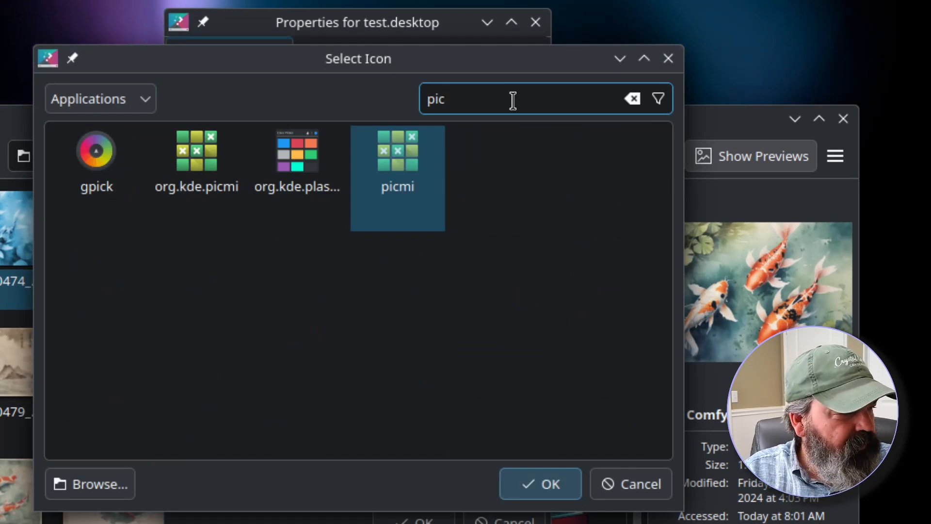
pyautogui.press('BackSpace')
pyautogui.press('BackSpace')
pyautogui.press('BackSpace')
pyautogui.write('ima')
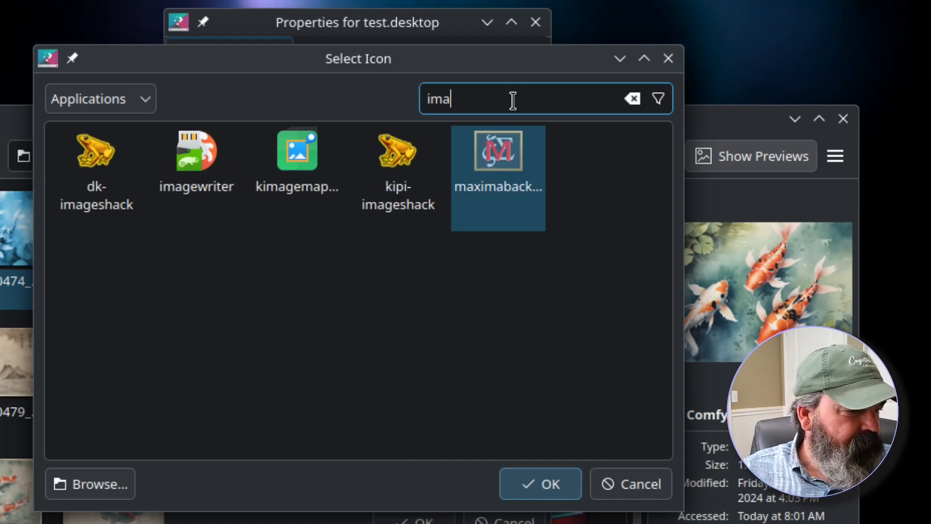
pyautogui.click(298, 165)
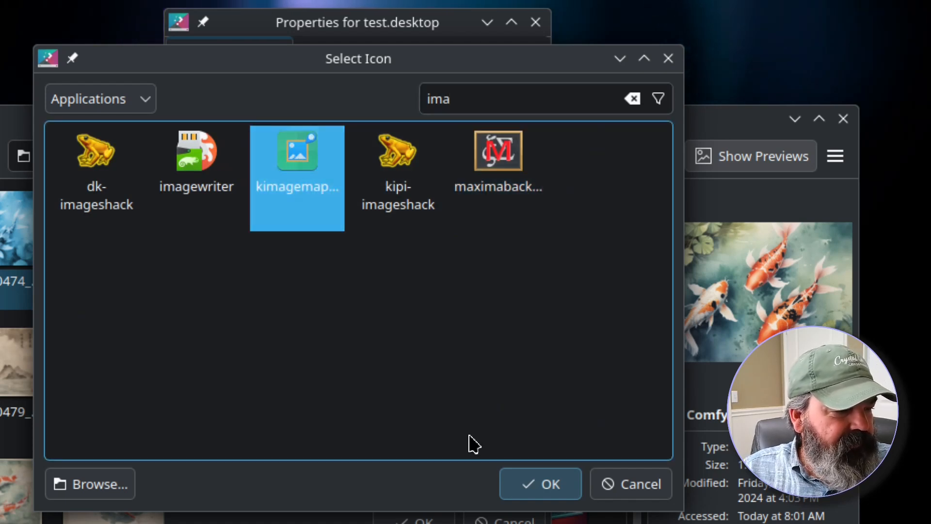
pyautogui.click(532, 493)
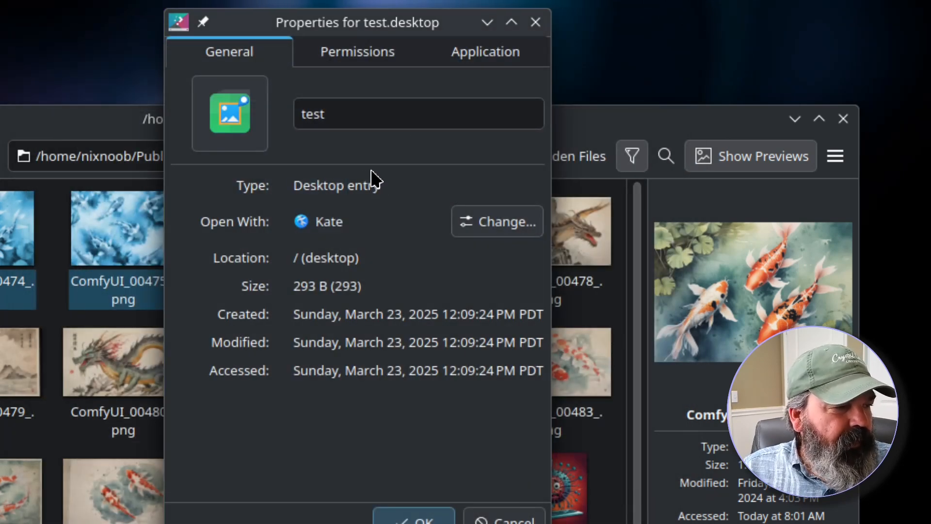
# - Rename the launcher file to makewebp and set the application name to MakeWebP
pyautogui.click(342, 117)
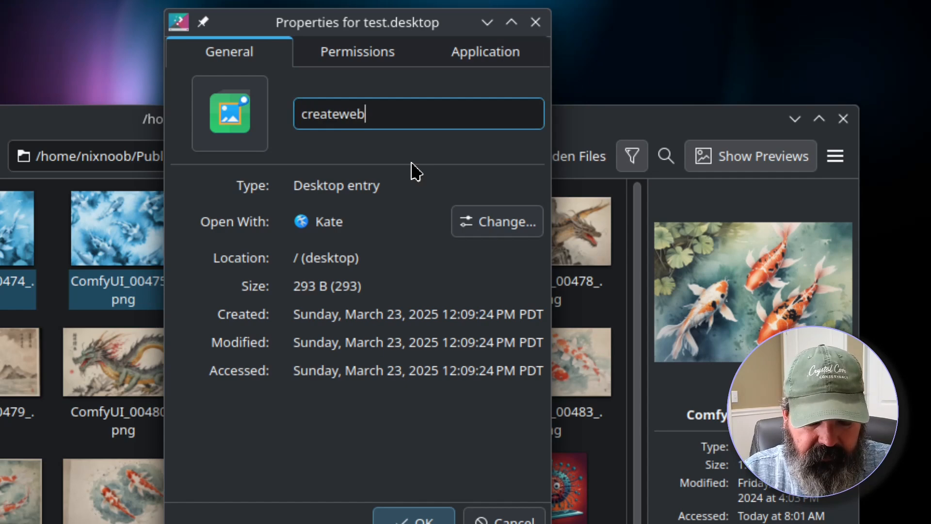
pyautogui.click(500, 52)
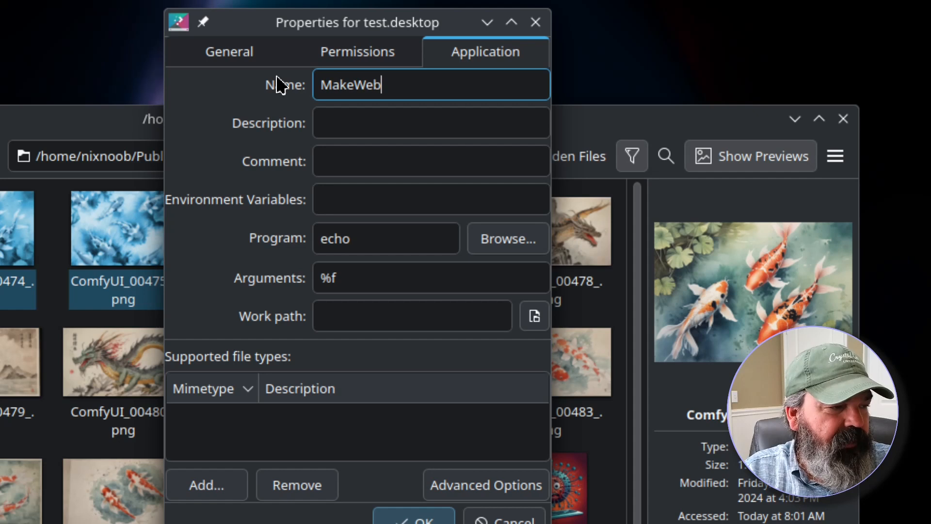
pyautogui.click(229, 49)
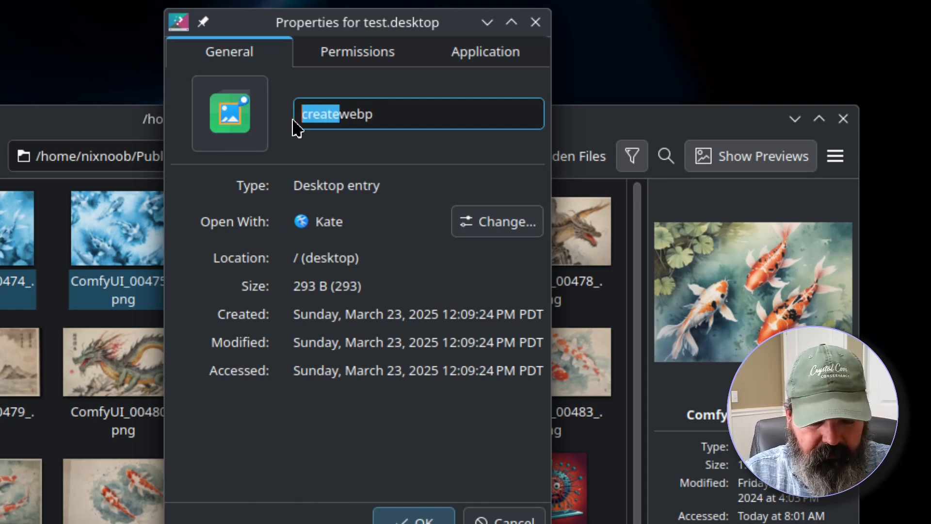
pyautogui.click(461, 47)
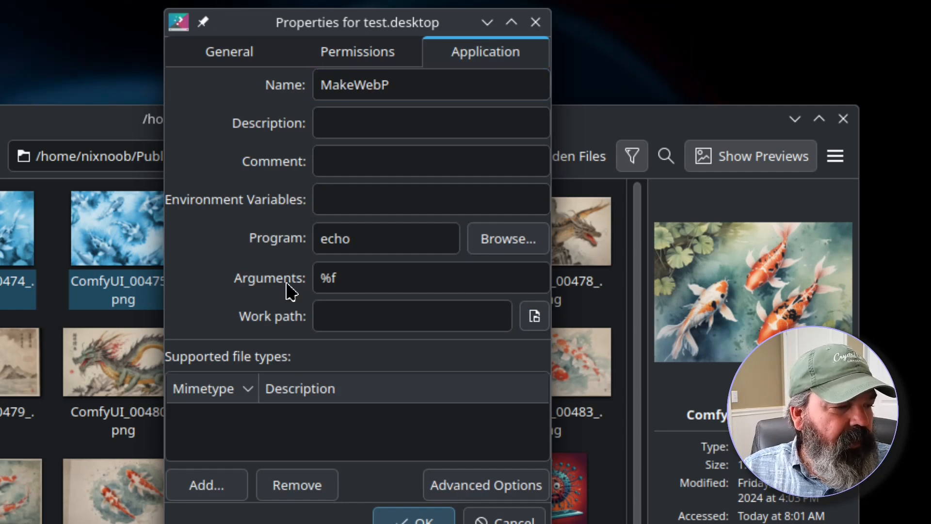
# - Set the launcher's program to cwebp and its arguments to %f -o %f.webp
pyautogui.doubleClick(333, 239)
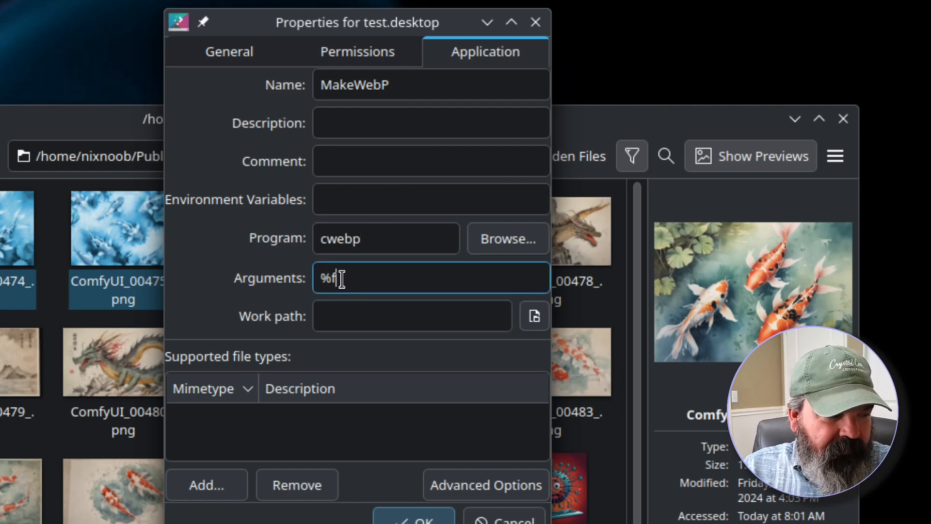
pyautogui.click(427, 273)
pyautogui.write('%f -o')
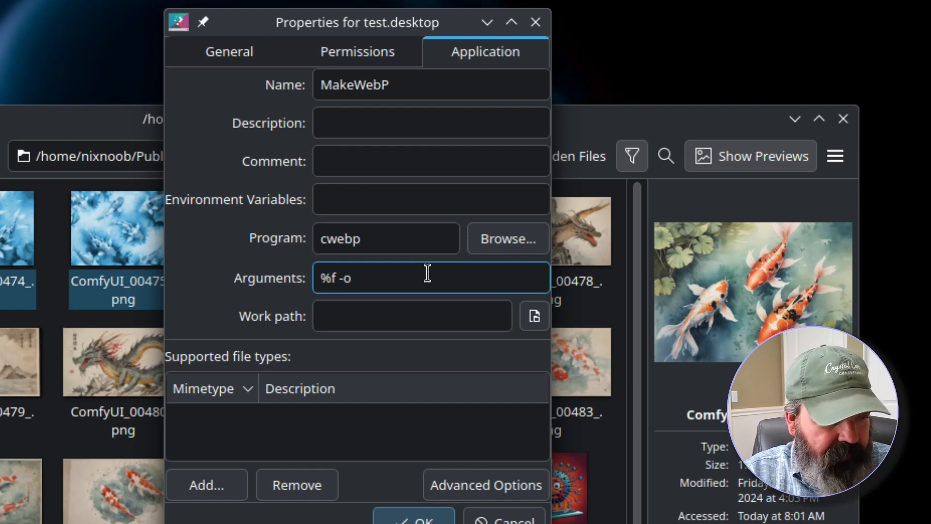
pyautogui.write(' %f')
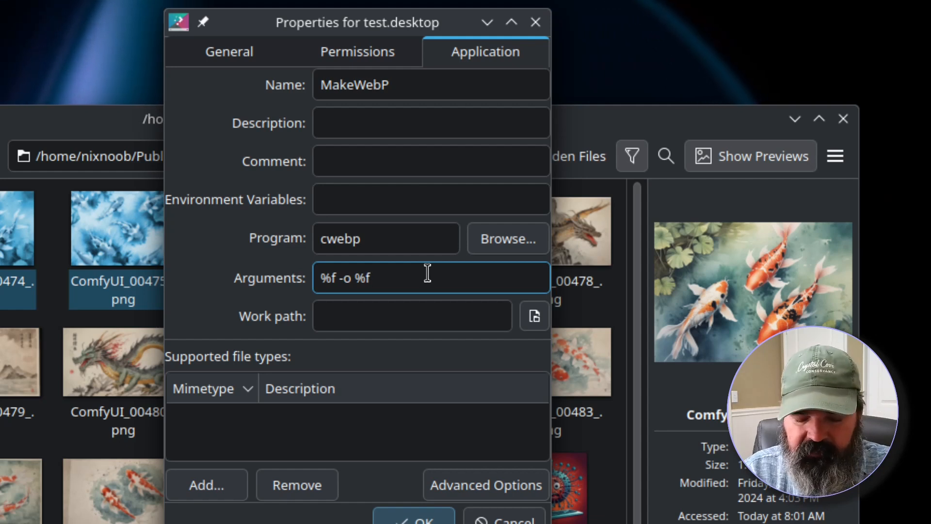
pyautogui.write('.webp')
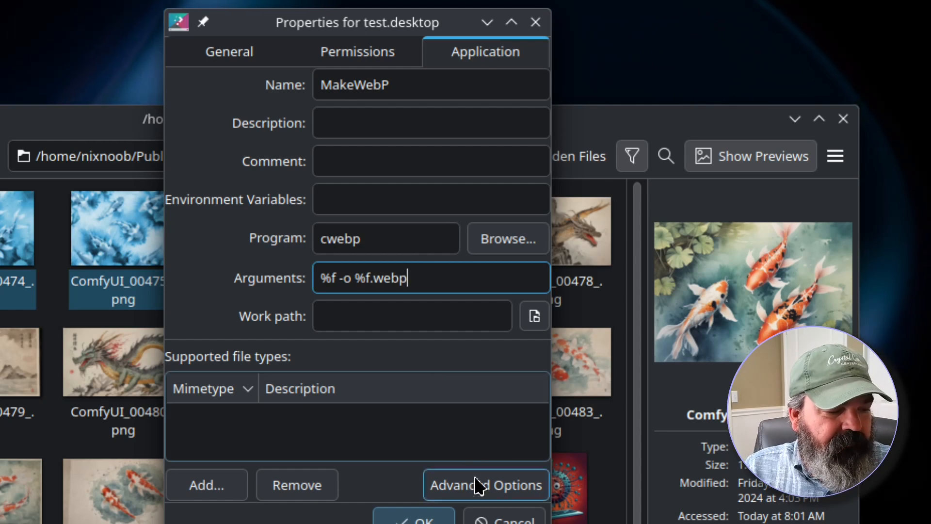
# - Turn off running in a terminal in the advanced options and save the launcher properties
pyautogui.click(480, 491)
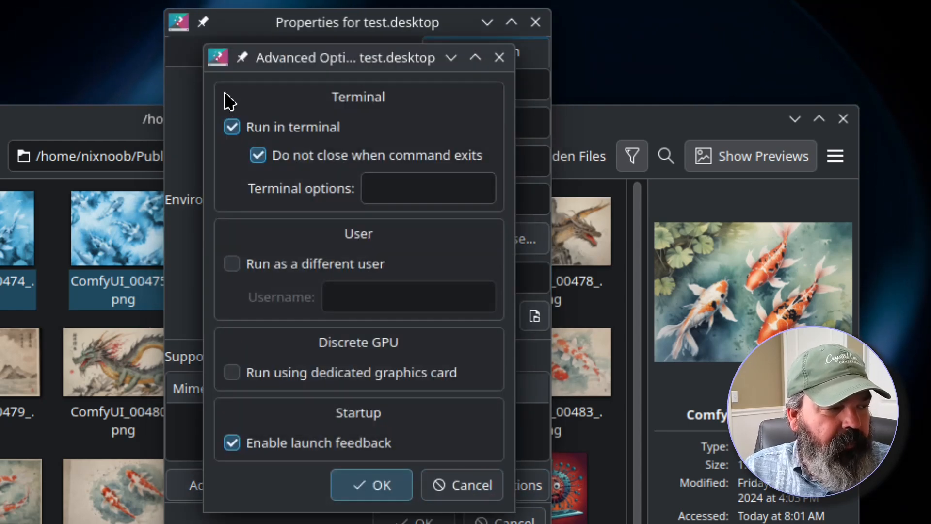
pyautogui.click(248, 148)
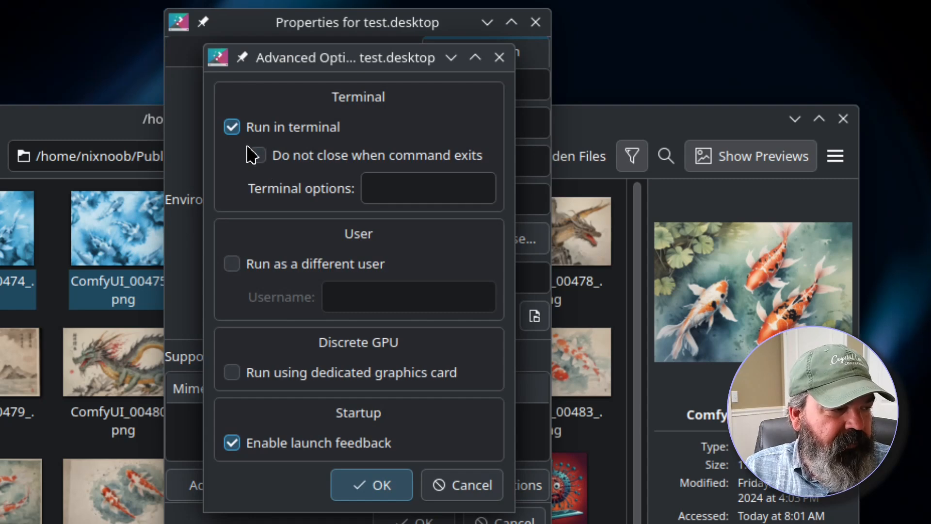
pyautogui.click(232, 127)
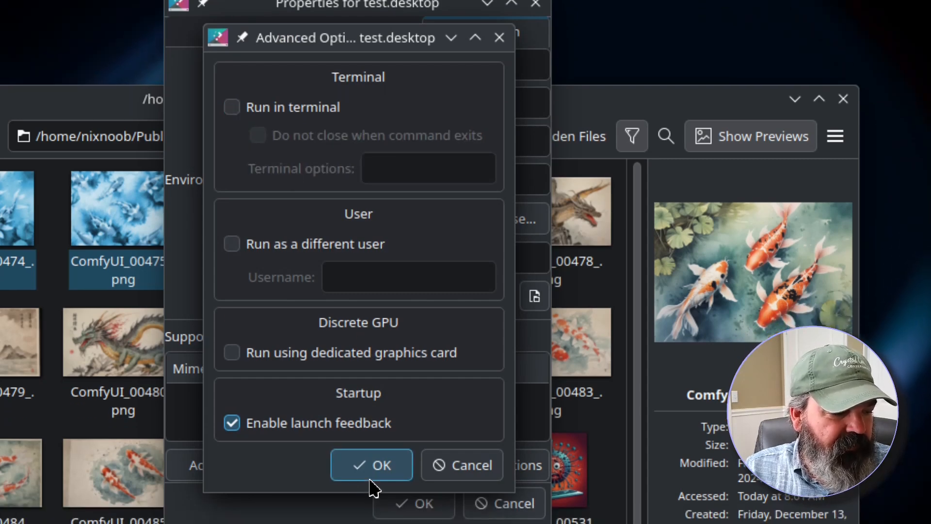
pyautogui.click(374, 484)
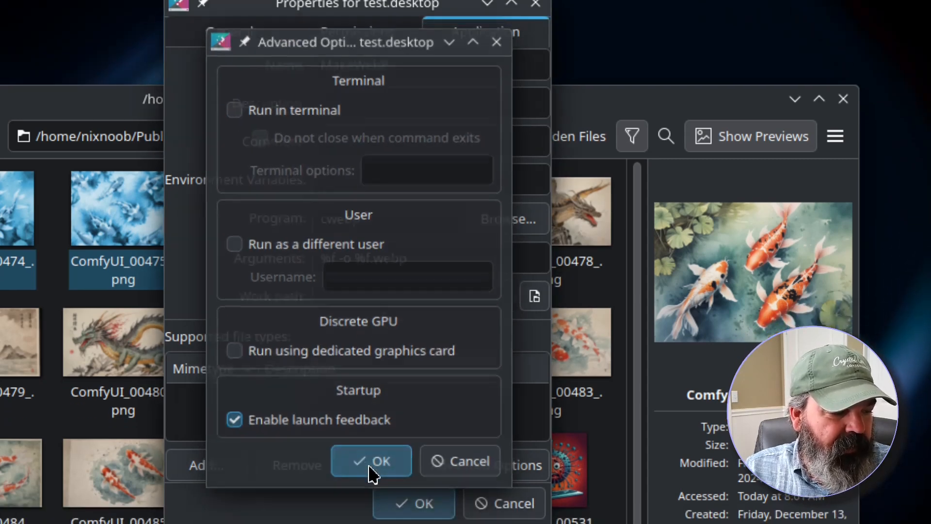
pyautogui.click(436, 507)
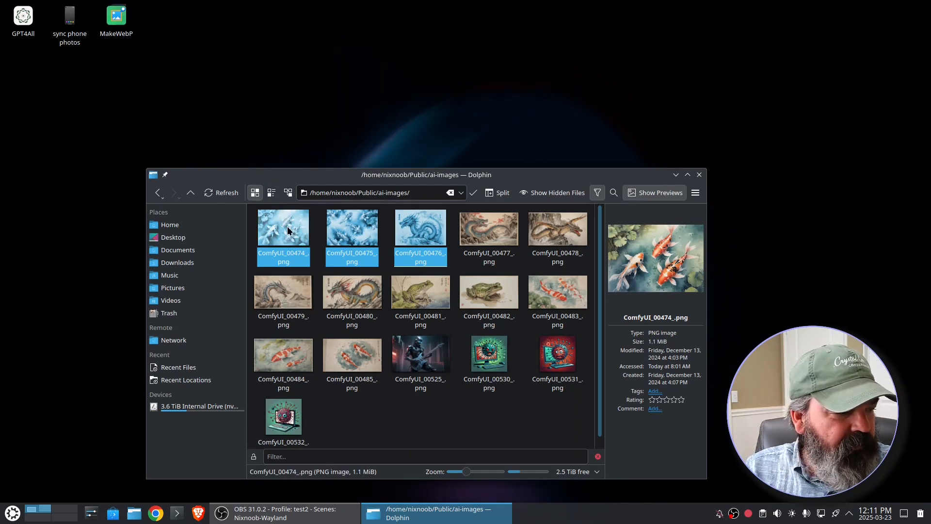
# - Test the launcher by dropping ComfyUI_00474_.png onto it, then dropping all images from ComfyUI_00475_ to ComfyUI_00532_ at once
pyautogui.click(408, 419)
pyautogui.moveTo(285, 231); pyautogui.dragTo(118, 20)
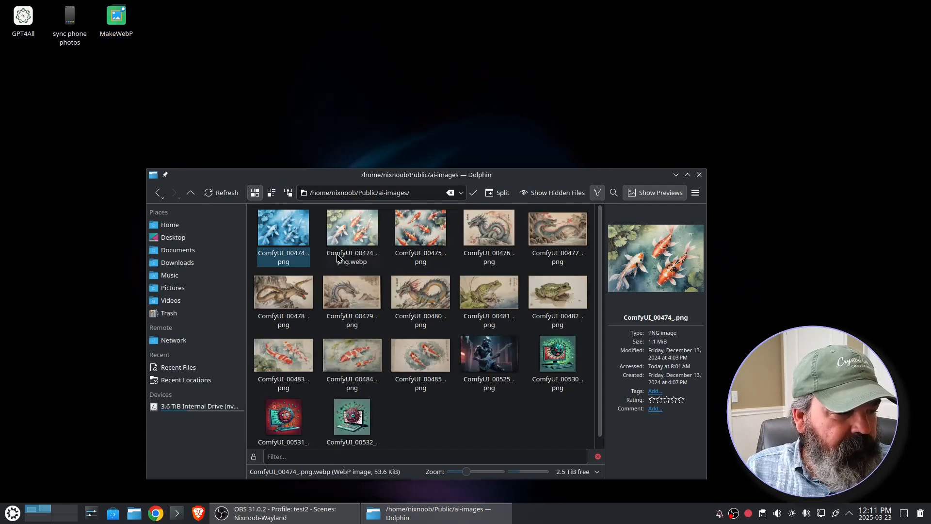
pyautogui.click(419, 235)
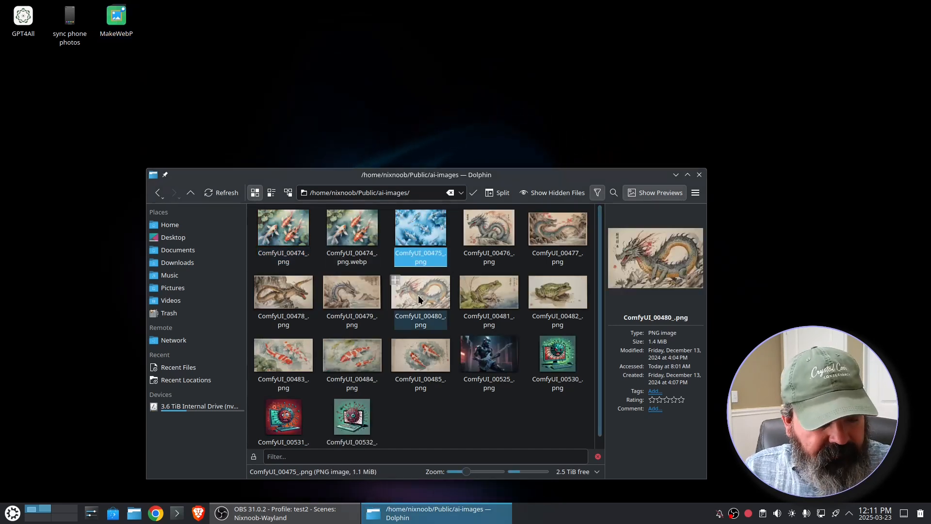
pyautogui.keyDown('shift'); pyautogui.click(352, 417); pyautogui.keyUp('shift')
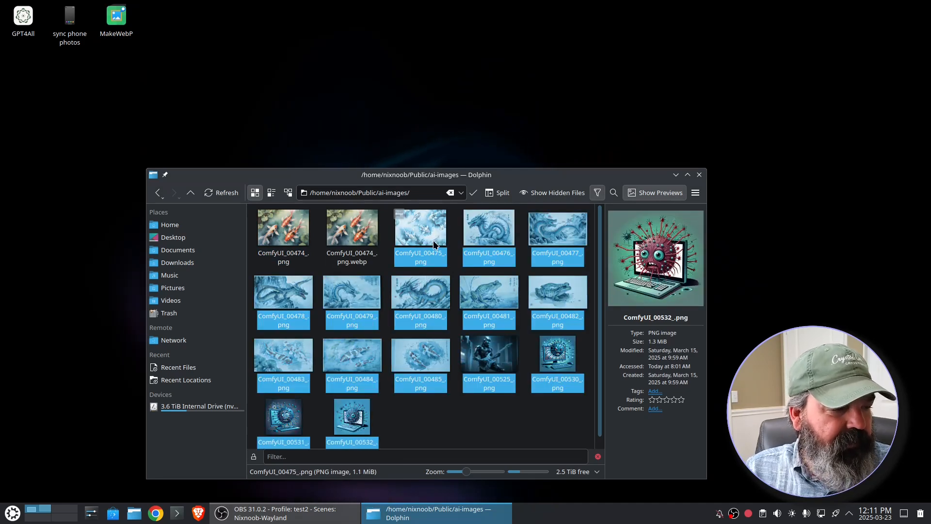
pyautogui.moveTo(434, 244); pyautogui.dragTo(118, 18)
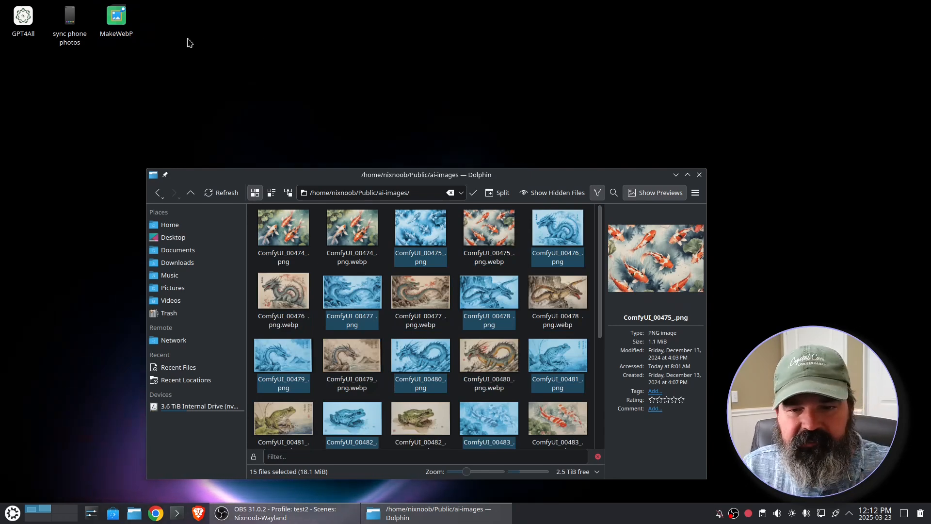
# - Open makewebp.desktop from the Desktop folder in Kate to examine its entries, then close the editor
pyautogui.click(133, 515)
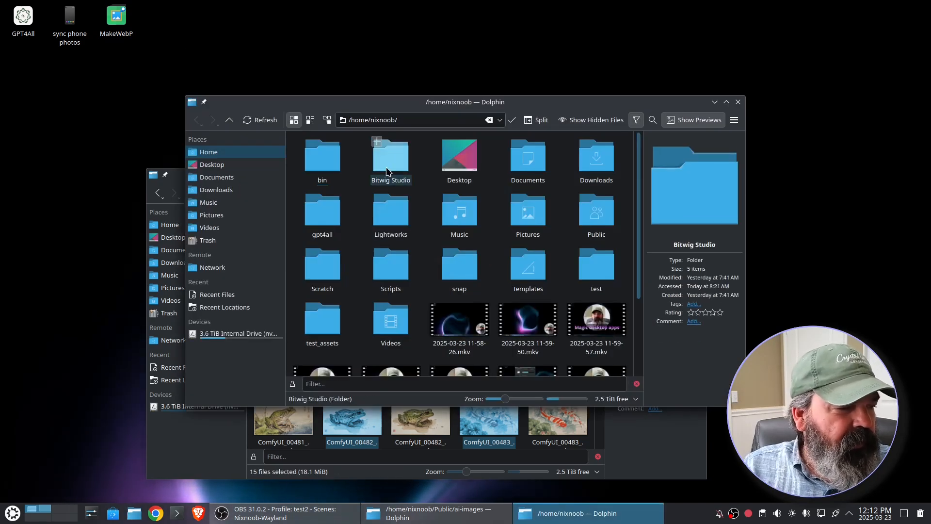
pyautogui.click(459, 160)
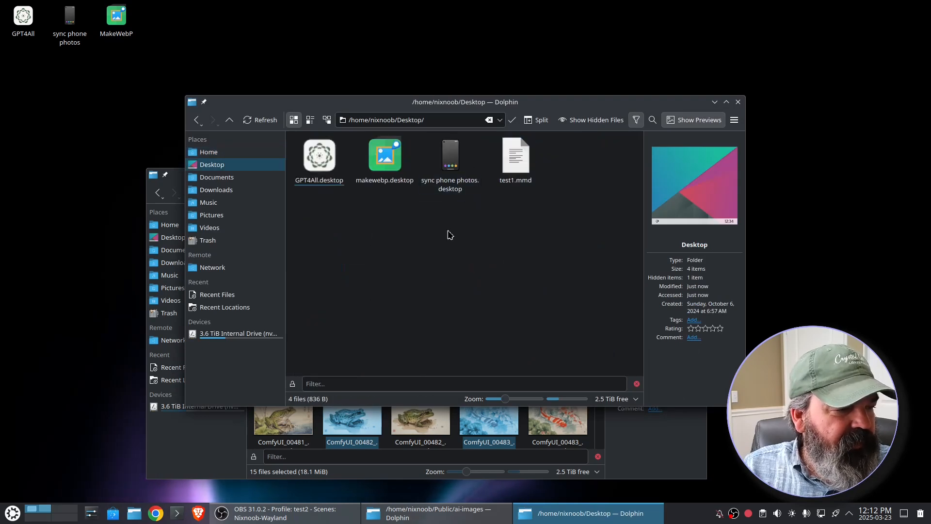
pyautogui.rightClick(384, 180)
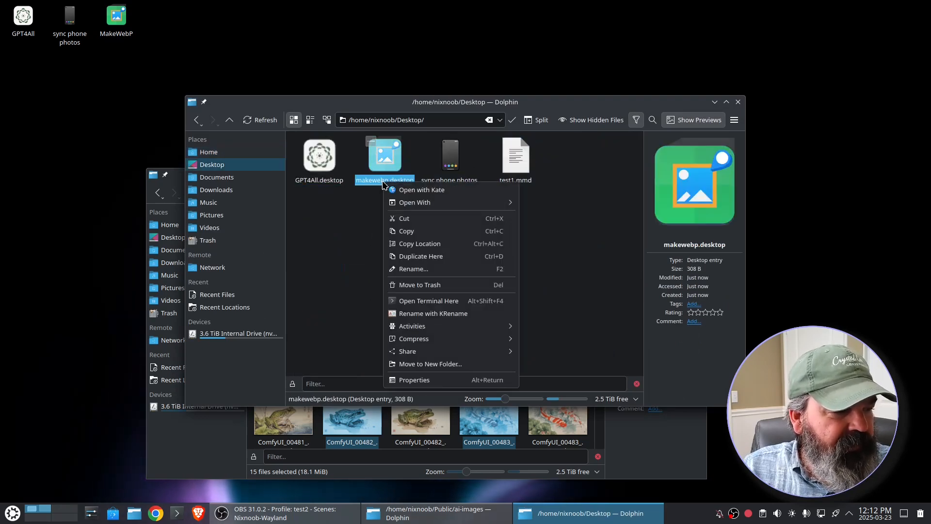
pyautogui.click(409, 192)
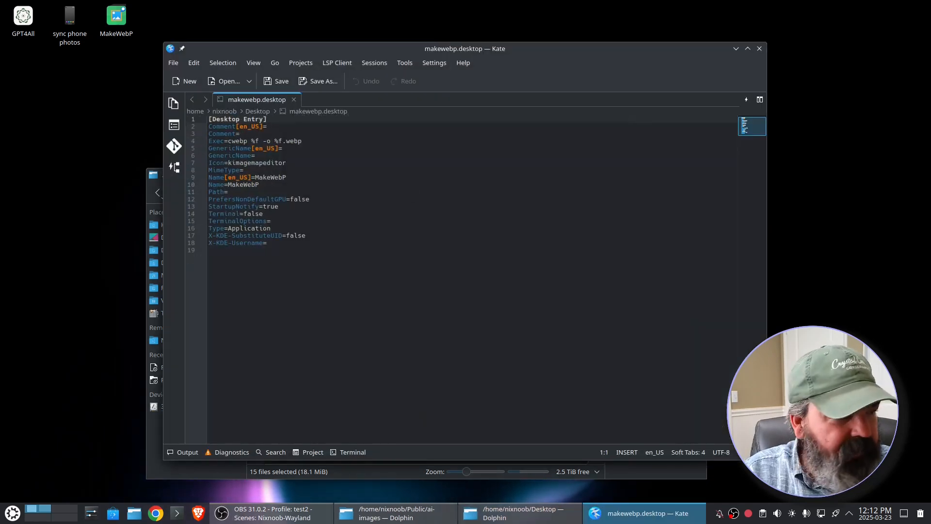
pyautogui.hotkey('ctrl', '+')
pyautogui.hotkey('ctrl', '+')
pyautogui.hotkey('ctrl', '+')
pyautogui.hotkey('ctrl', '+')
pyautogui.hotkey('ctrl', '+')
pyautogui.hotkey('ctrl', '+')
pyautogui.hotkey('ctrl', '+')
pyautogui.hotkey('ctrl', '+')
pyautogui.hotkey('ctrl', '+')
pyautogui.hotkey('ctrl', '+')
pyautogui.hotkey('ctrl', '+')
pyautogui.hotkey('ctrl', '+')
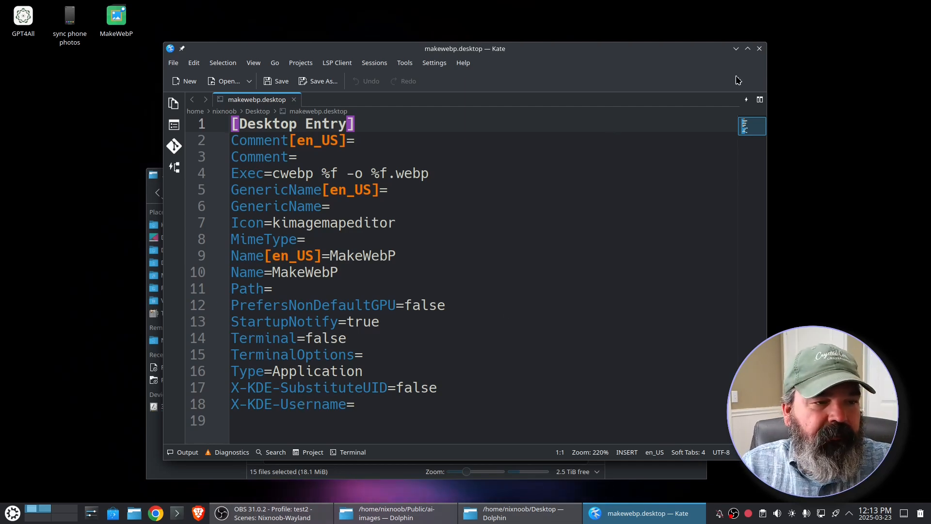
pyautogui.click(759, 49)
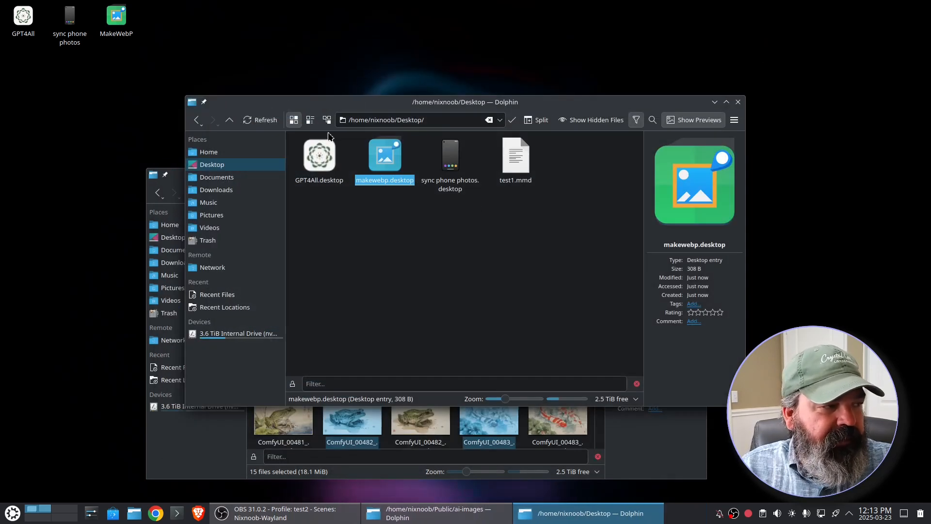
# - Review the desktop launcher's Application properties, then close the dialog and the Desktop file manager window
pyautogui.rightClick(117, 24)
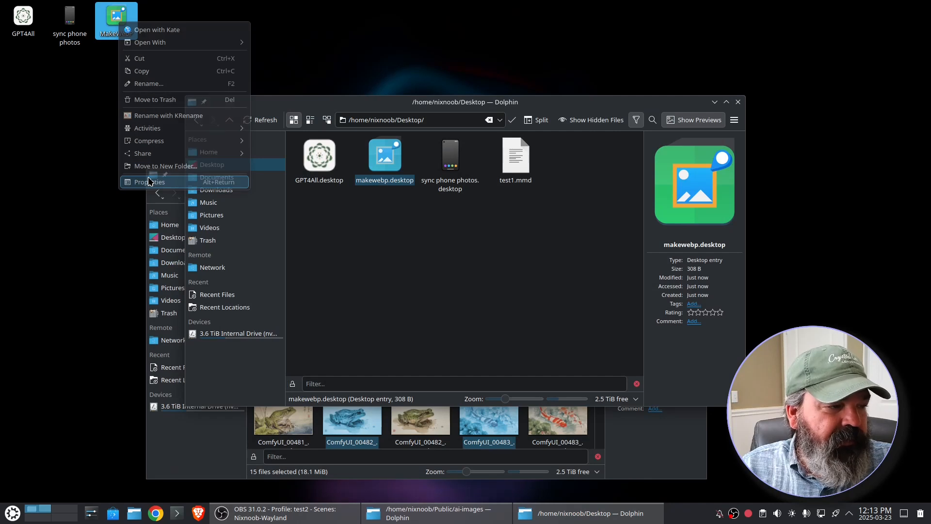
pyautogui.click(148, 179)
pyautogui.click(529, 143)
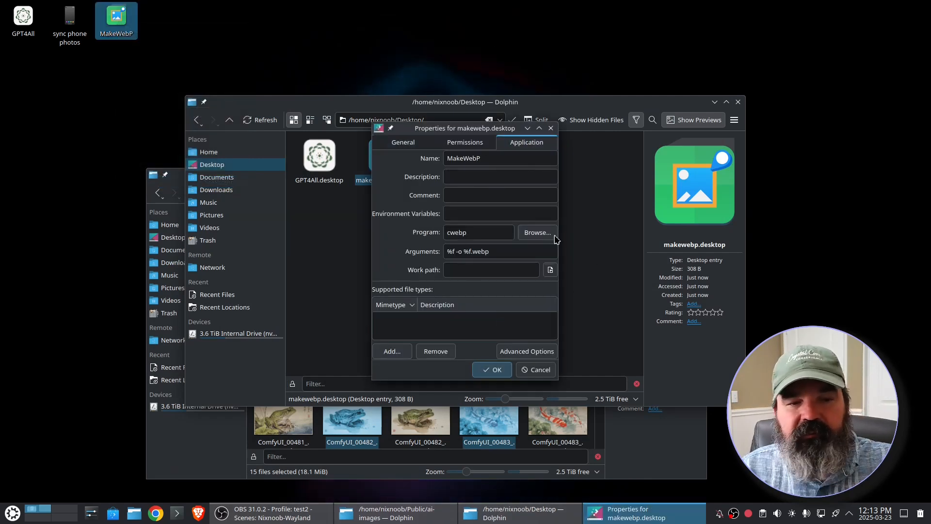
pyautogui.click(550, 128)
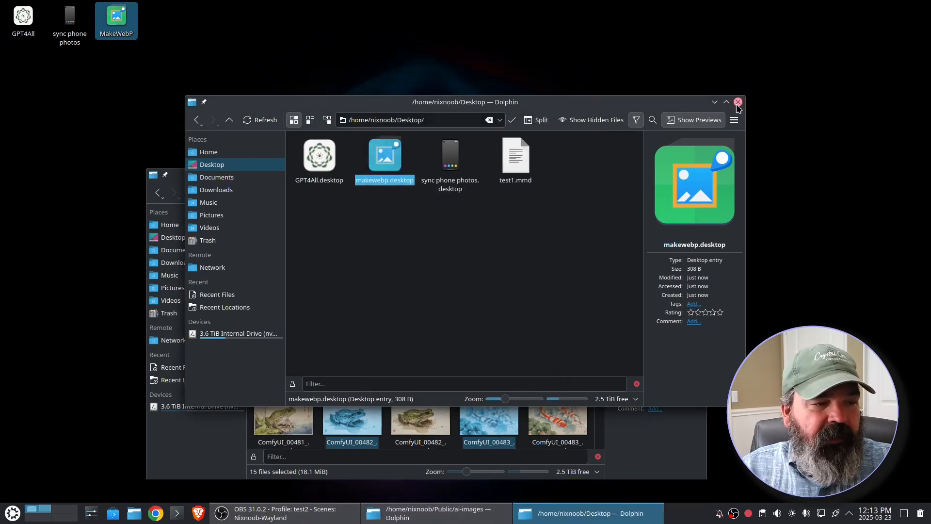
pyautogui.click(737, 103)
pyautogui.click(675, 175)
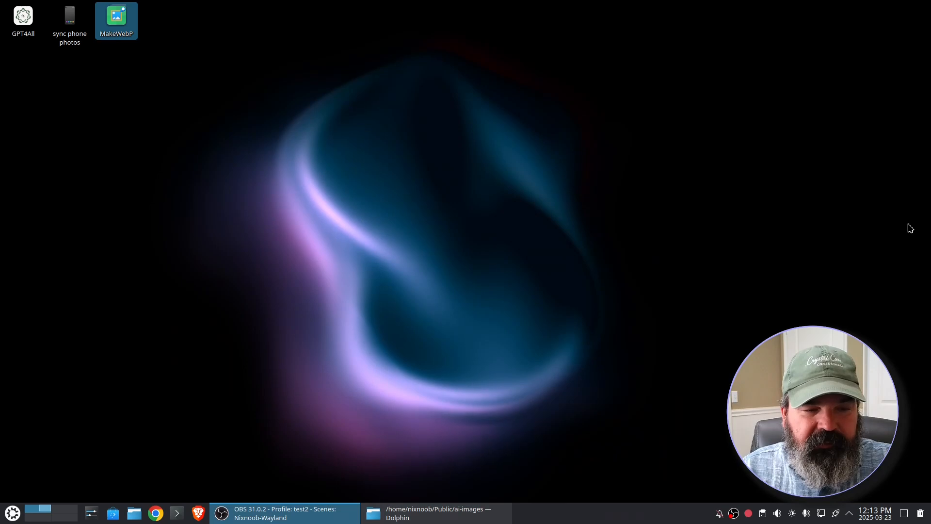